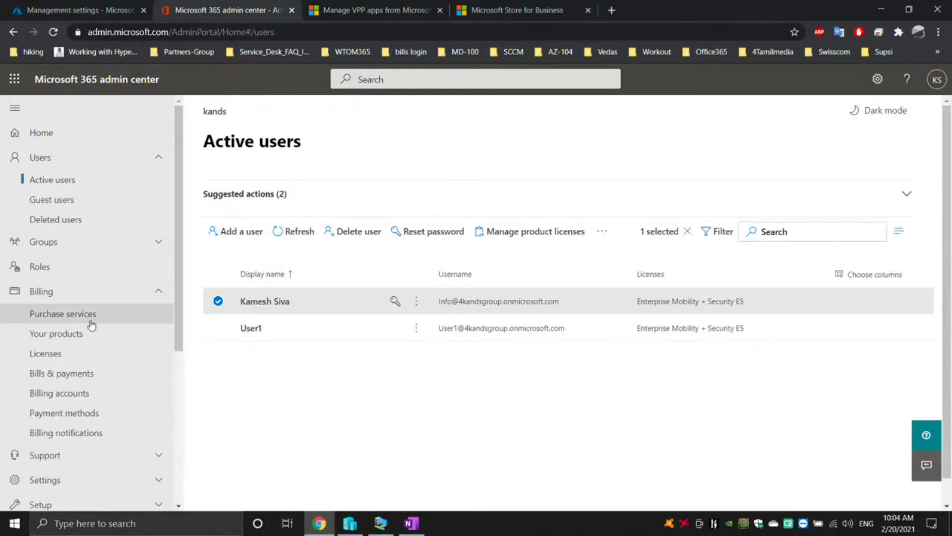
# - Open Billing > Your products to list the EMS E5 and Microsoft 365 E5 trial subscriptions
pyautogui.click(66, 297)
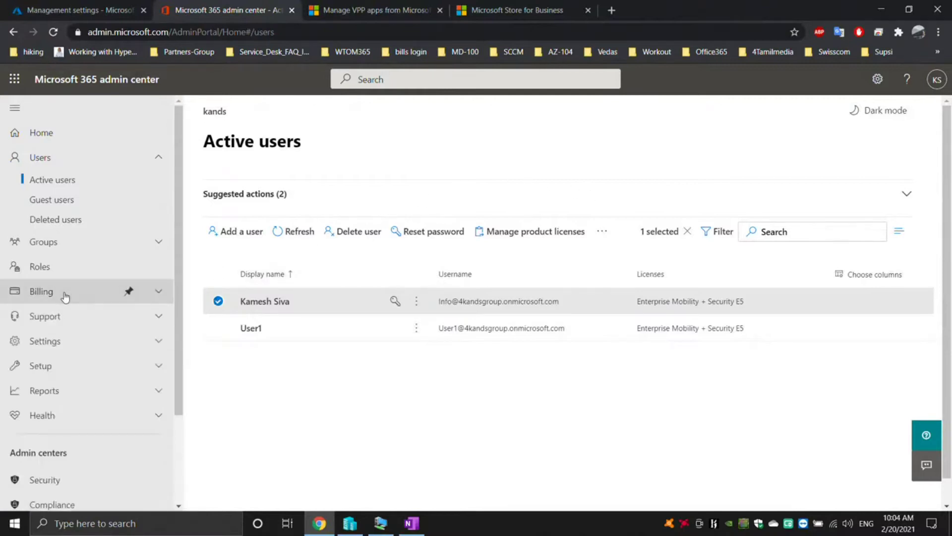
pyautogui.click(65, 296)
pyautogui.click(73, 335)
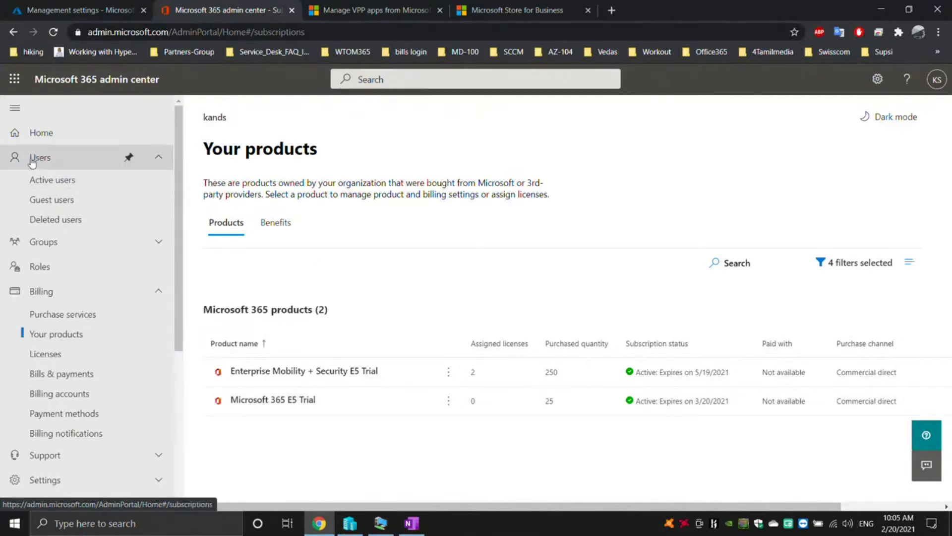
pyautogui.click(40, 182)
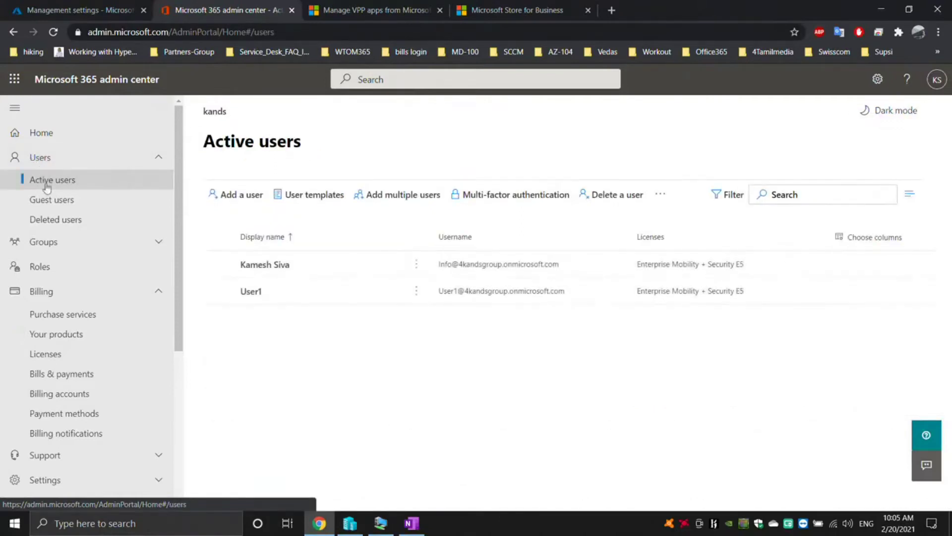
# - Add and save a Microsoft 365 E5 license for the first user, alongside their EMS E5 license
pyautogui.click(319, 272)
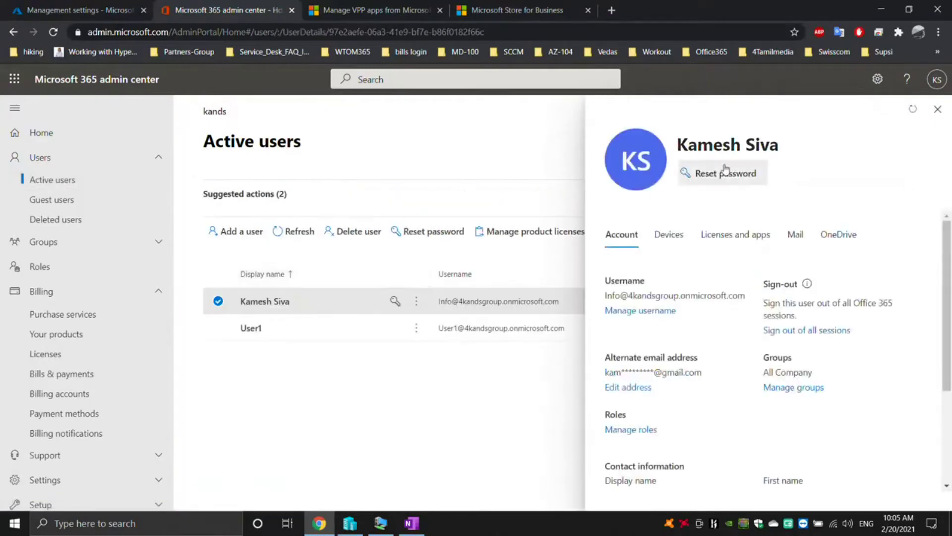
pyautogui.click(744, 237)
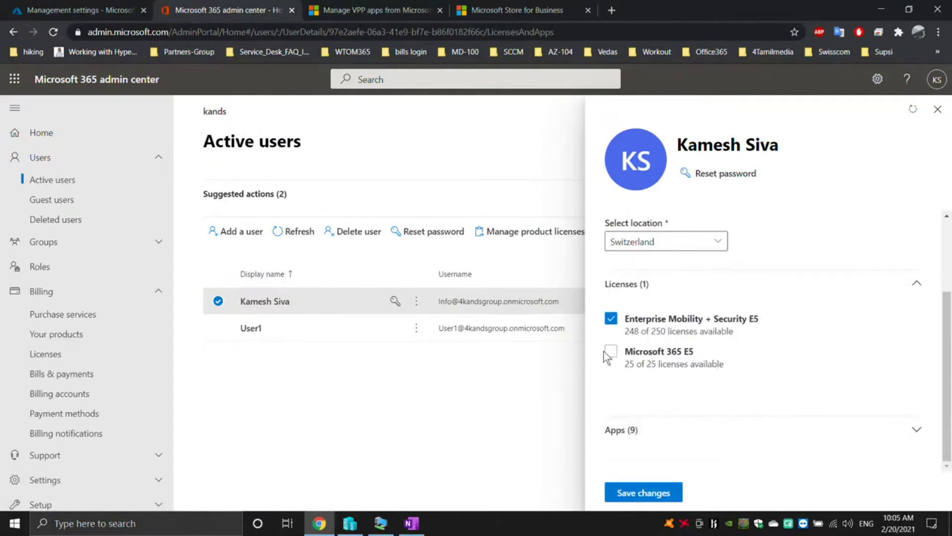
pyautogui.click(610, 353)
pyautogui.click(662, 493)
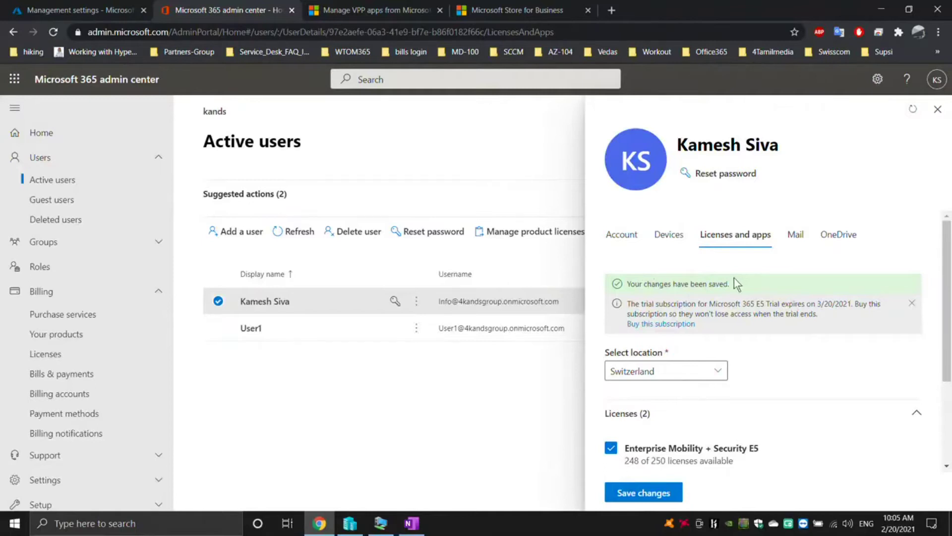
pyautogui.click(218, 328)
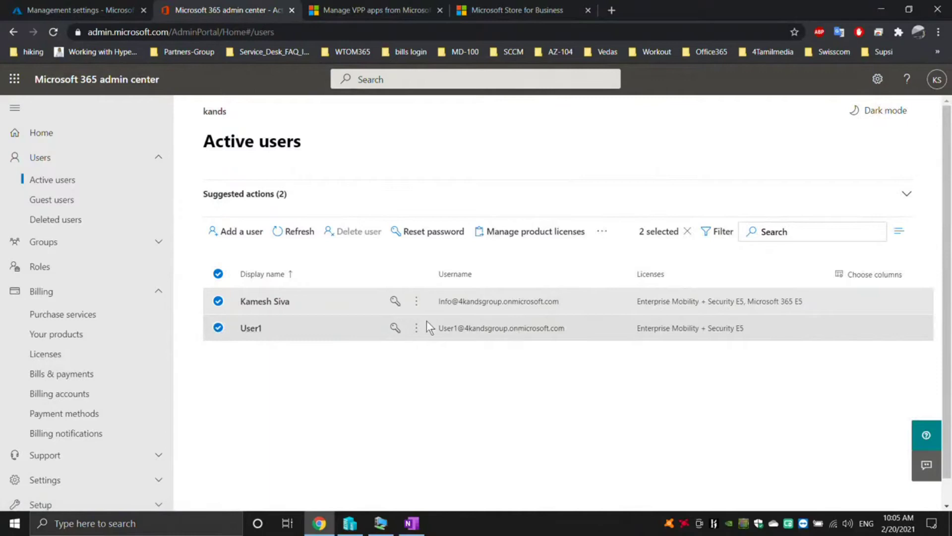
# - Assign and save a Microsoft 365 E5 license for User1
pyautogui.click(256, 330)
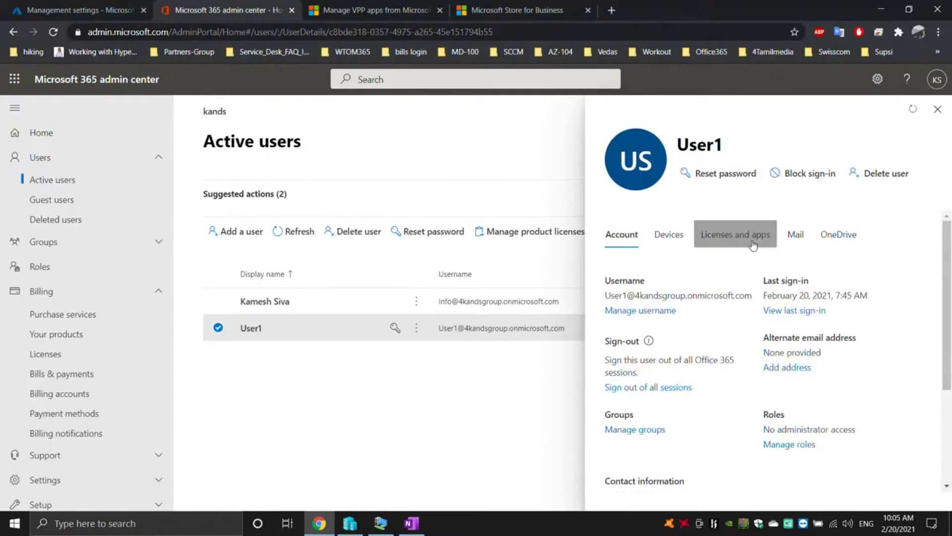
pyautogui.click(736, 234)
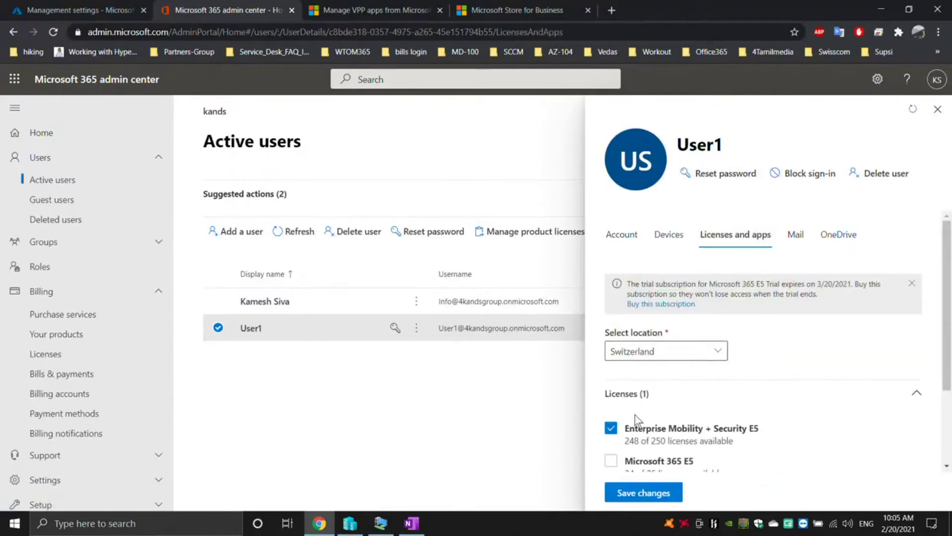
pyautogui.scroll(-3, 635, 416)
pyautogui.click(612, 352)
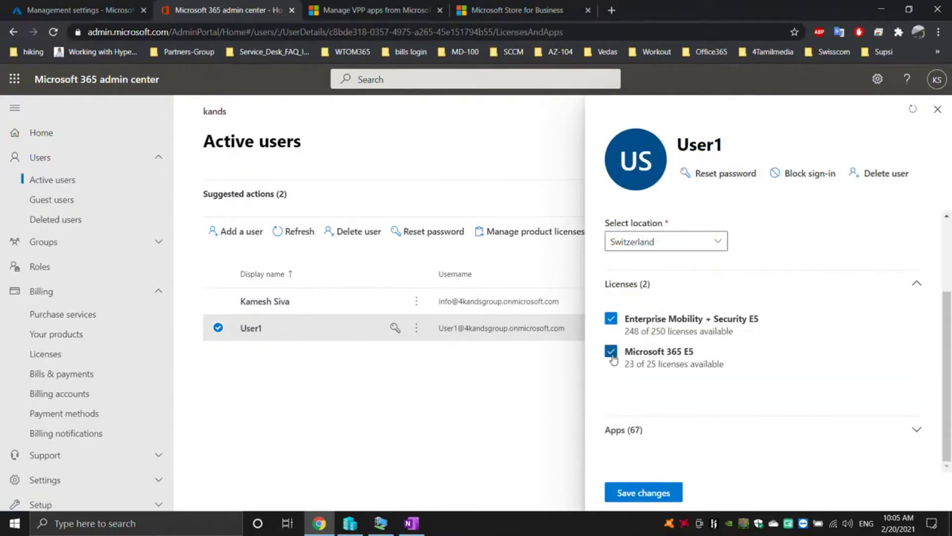
pyautogui.click(646, 490)
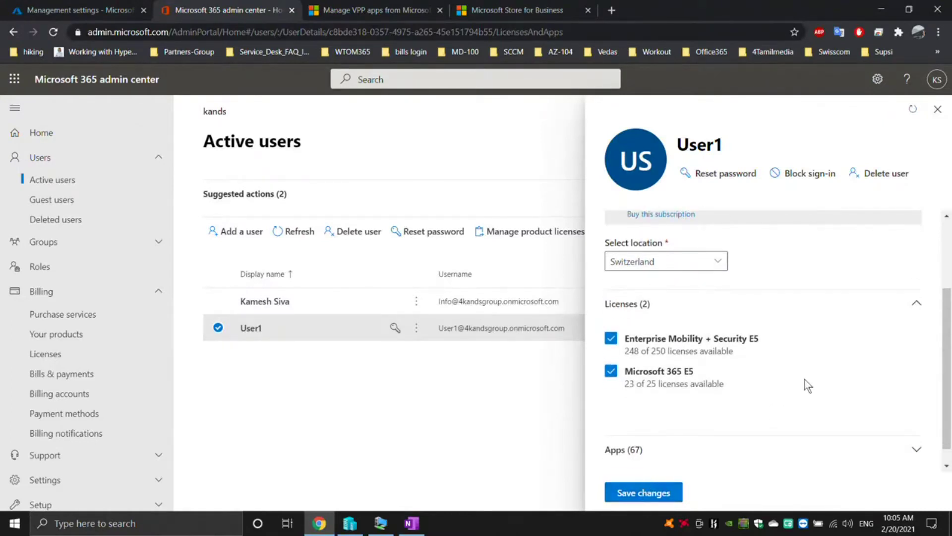
# - Review User1's included apps list, confirm all are enabled, and save the settings
pyautogui.click(769, 433)
pyautogui.scroll(-5, 791, 365)
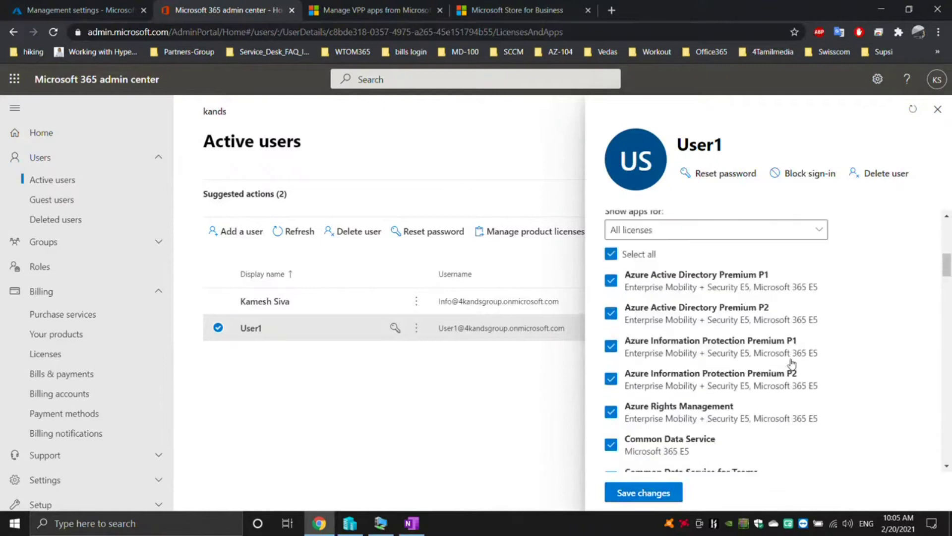
pyautogui.scroll(-8, 733, 276)
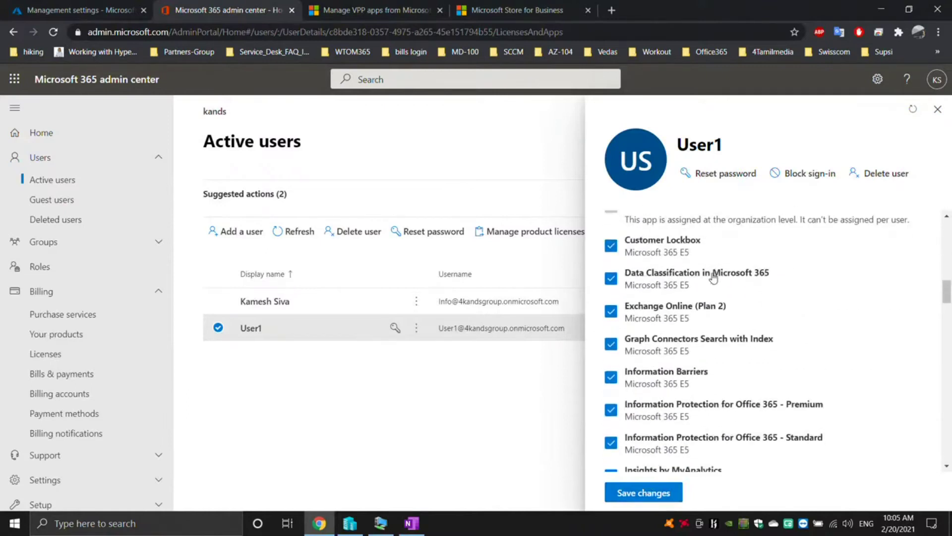
pyautogui.scroll(-10, 713, 278)
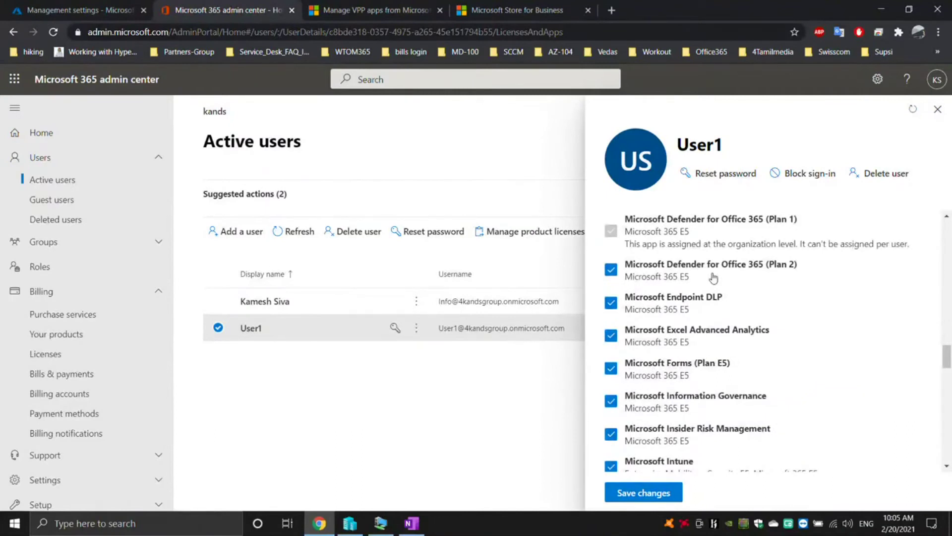
pyautogui.scroll(-10, 713, 279)
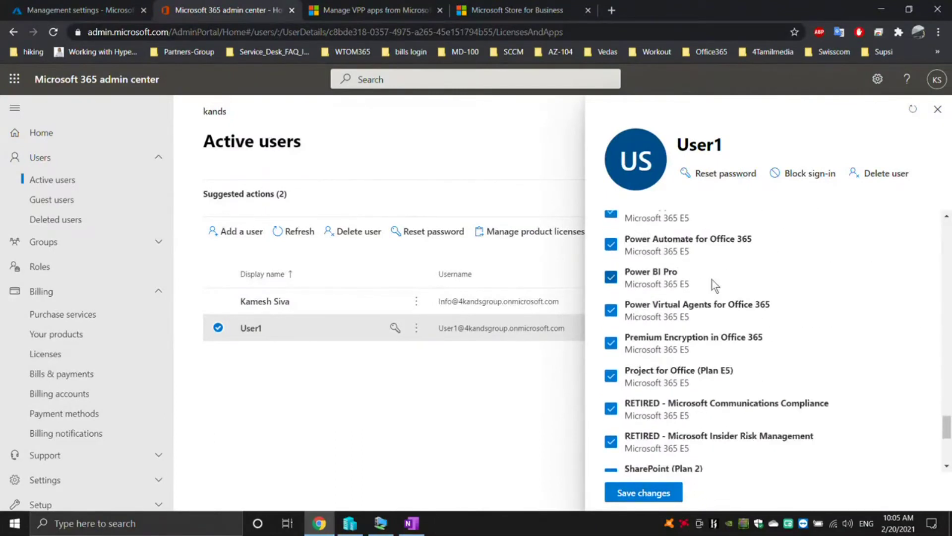
pyautogui.scroll(-5, 712, 280)
pyautogui.click(631, 496)
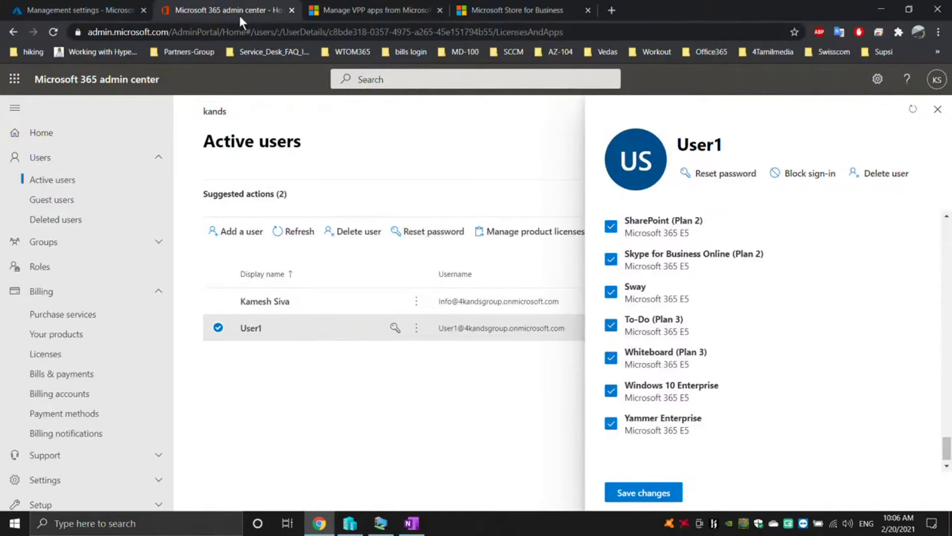
pyautogui.click(87, 7)
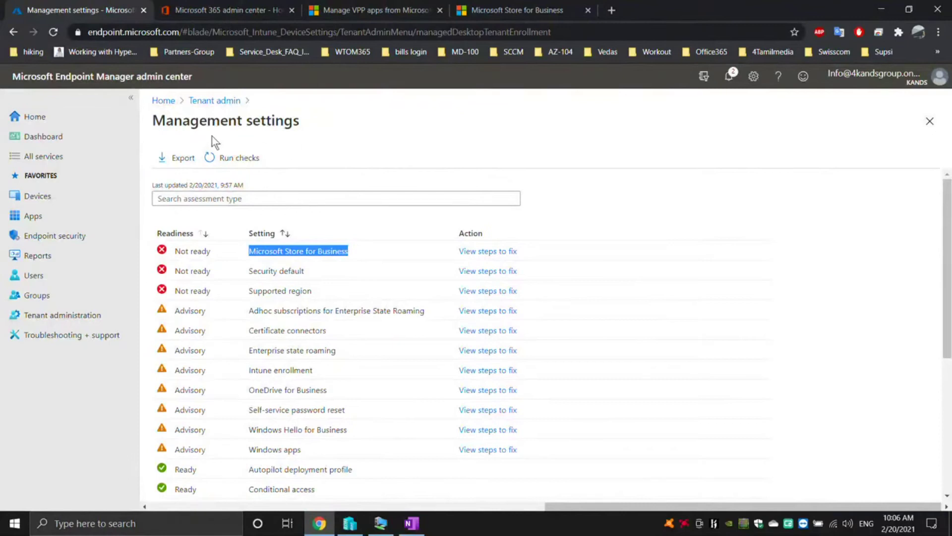
# - Rerun the tenant management checks and view the Management settings details on the Results tab
pyautogui.click(246, 160)
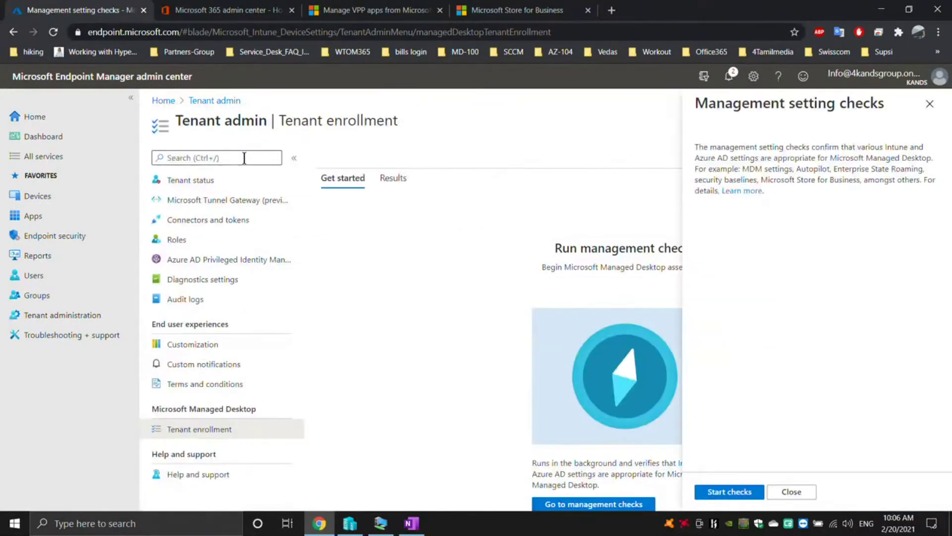
pyautogui.click(737, 496)
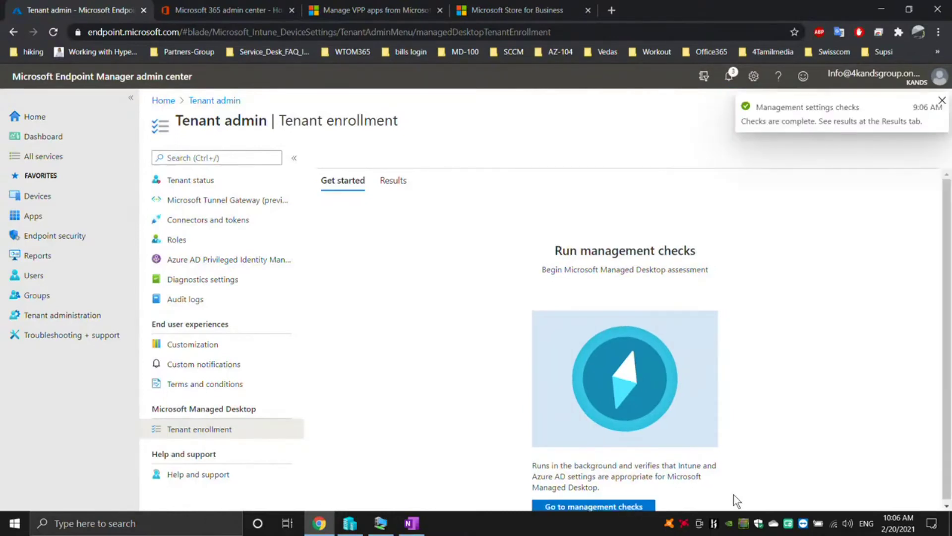
pyautogui.click(401, 182)
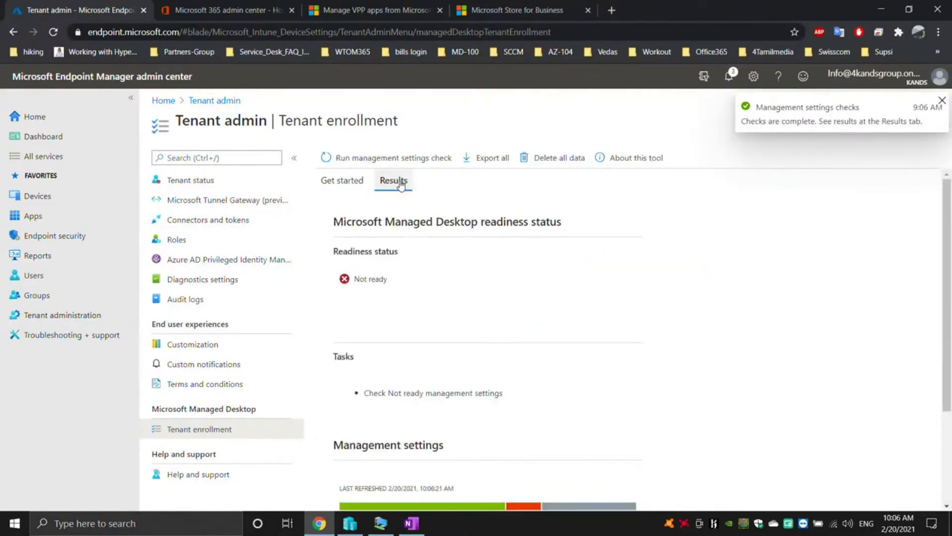
pyautogui.moveTo(354, 279); pyautogui.dragTo(388, 280)
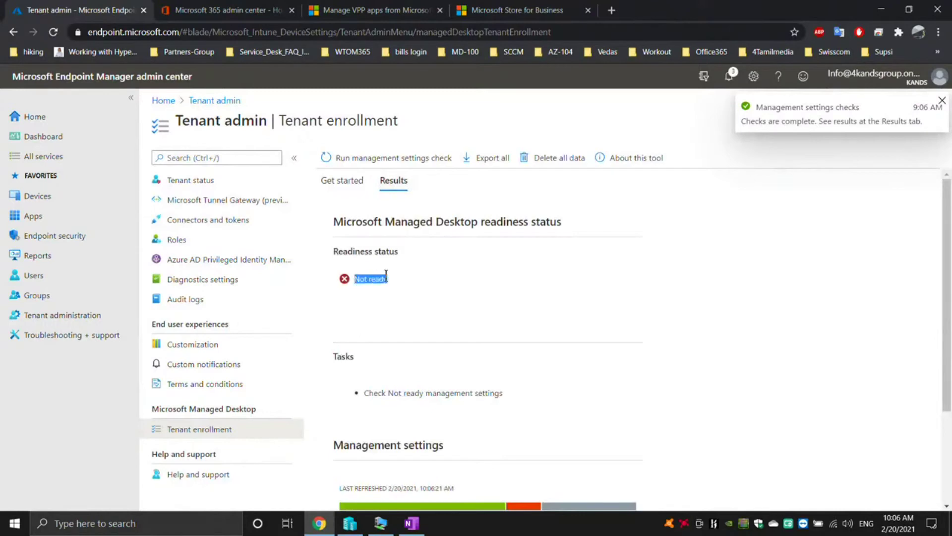
pyautogui.scroll(-2, 471, 285)
pyautogui.scroll(-1, 471, 283)
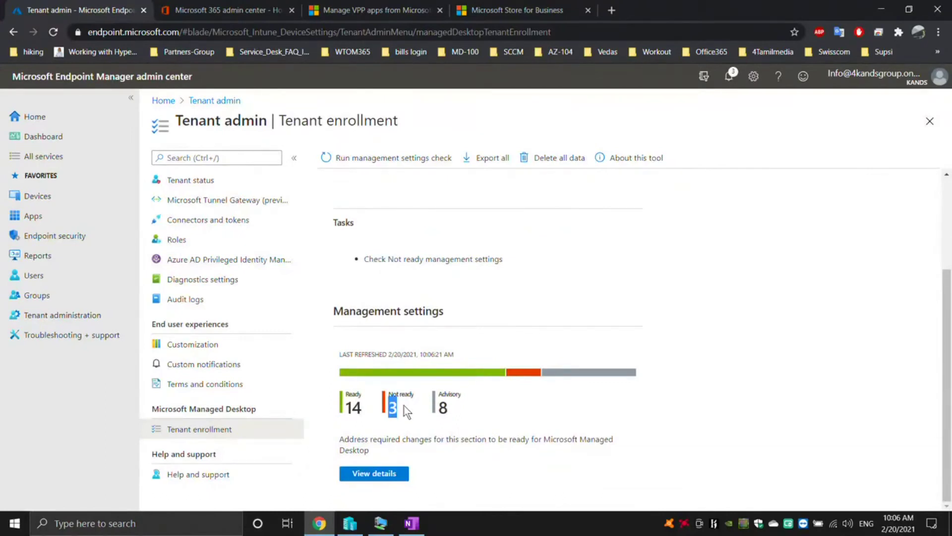
pyautogui.click(375, 473)
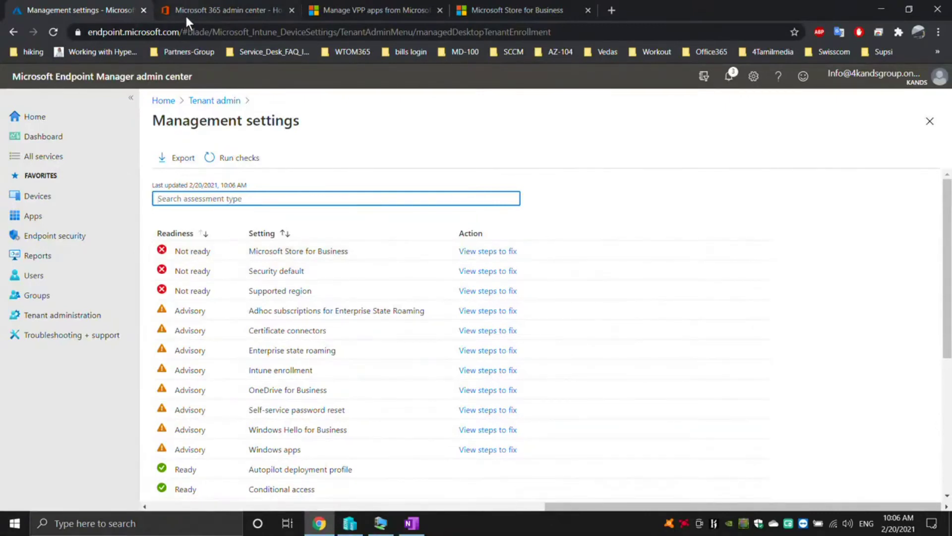
# - Highlight the 'Associate your Microsoft Store for Business account with Intune' heading in the Manage VPP apps docs
pyautogui.click(391, 10)
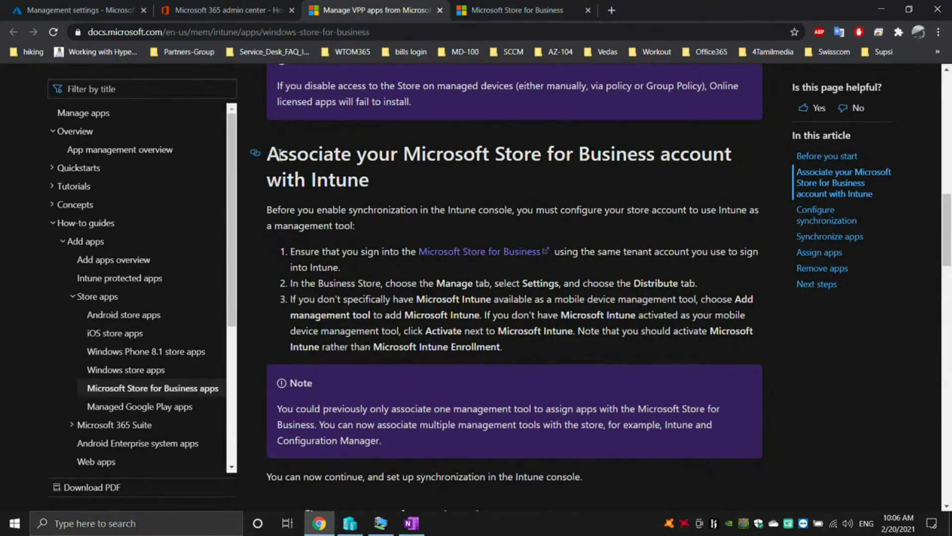
pyautogui.moveTo(280, 154); pyautogui.dragTo(428, 173)
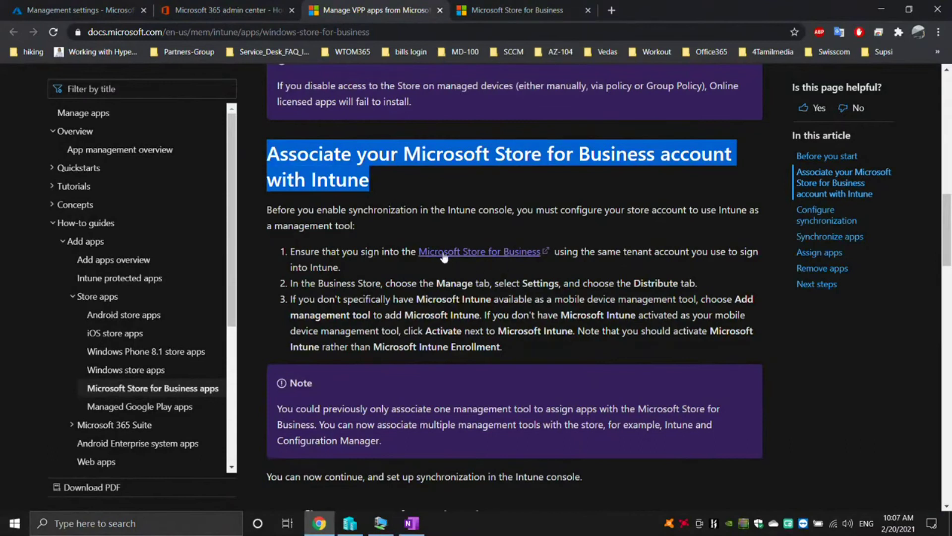
# - Check which account is signed in to Microsoft Store for Business
pyautogui.click(498, 7)
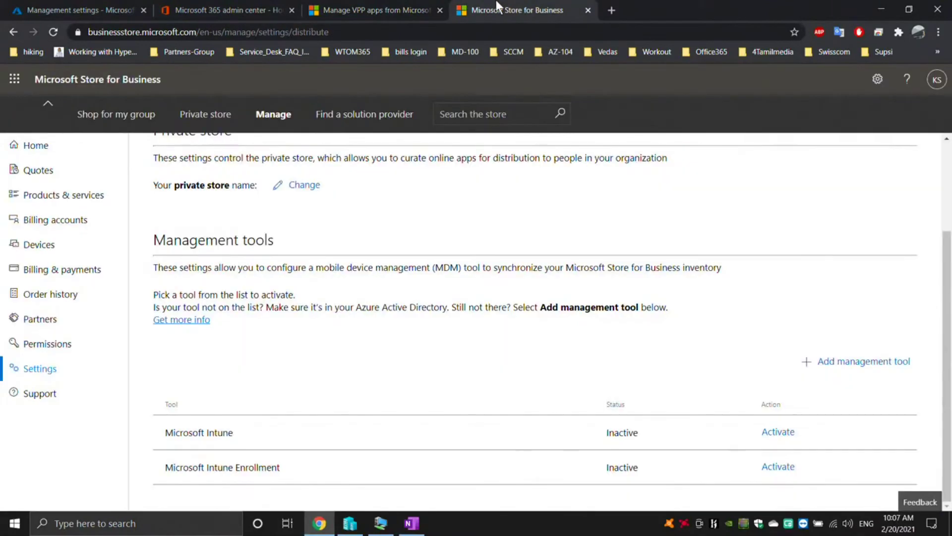
pyautogui.scroll(3, 398, 205)
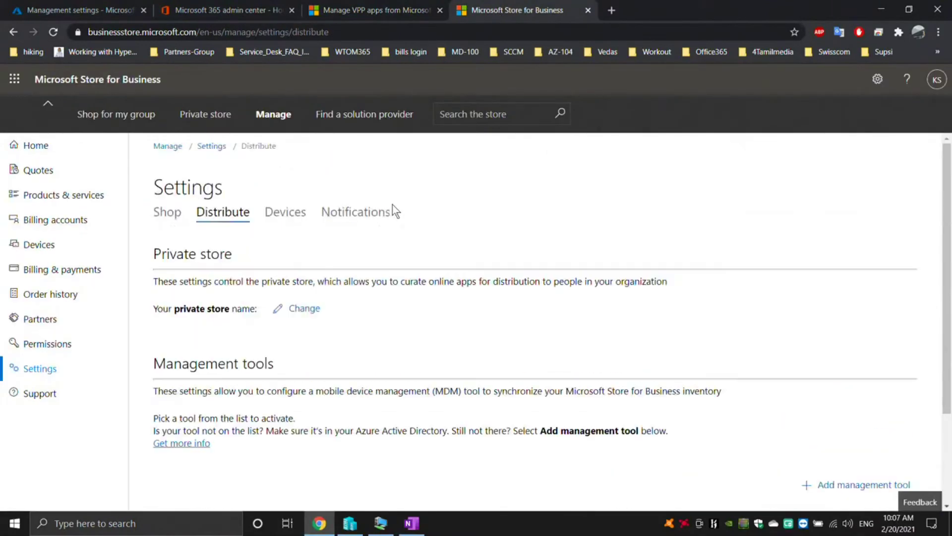
pyautogui.click(938, 86)
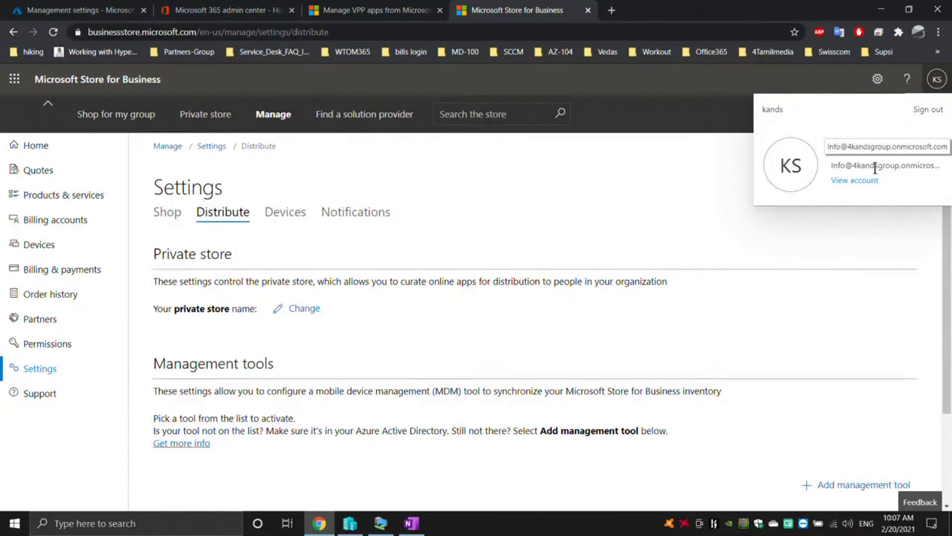
pyautogui.click(555, 204)
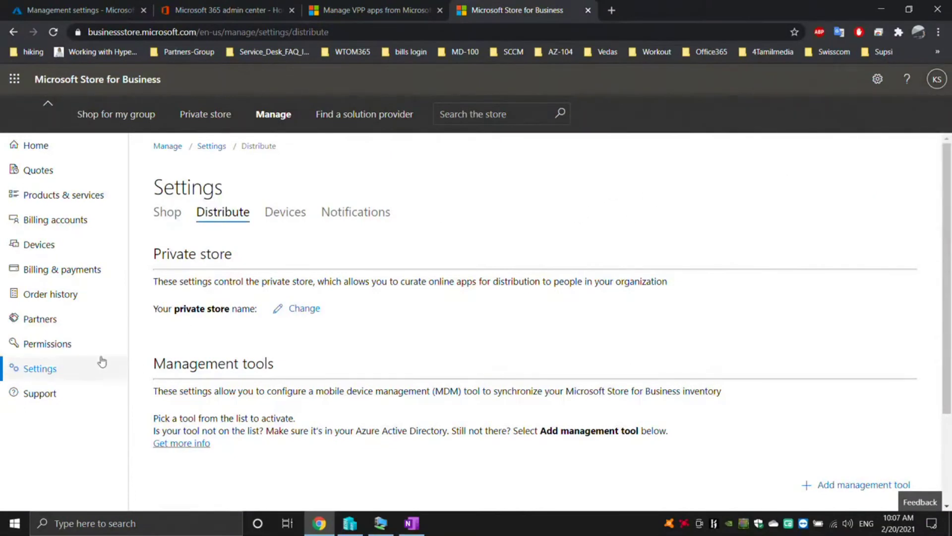
# - Under Manage > Settings > Distribute, activate Microsoft Intune and Microsoft Intune Enrollment
pyautogui.click(263, 114)
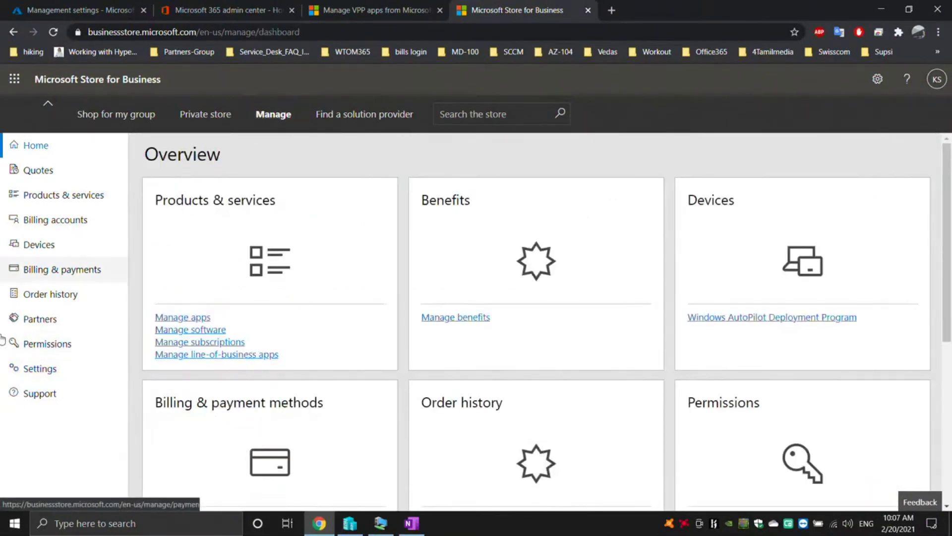
pyautogui.click(43, 369)
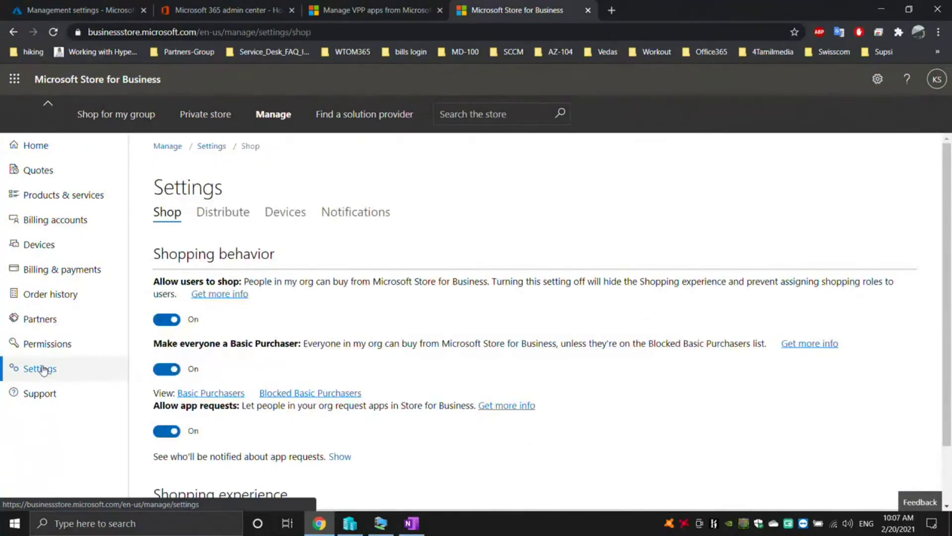
pyautogui.click(231, 215)
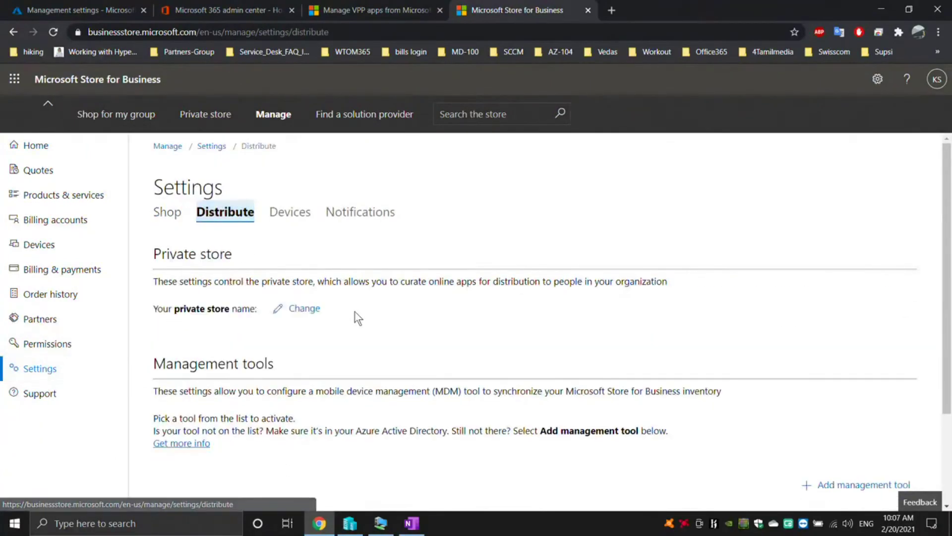
pyautogui.scroll(-3, 356, 312)
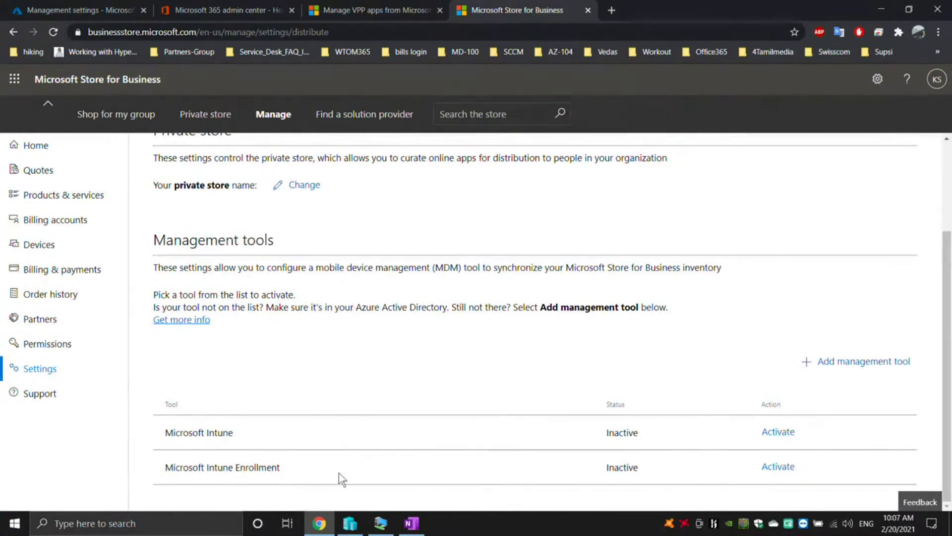
pyautogui.click(785, 433)
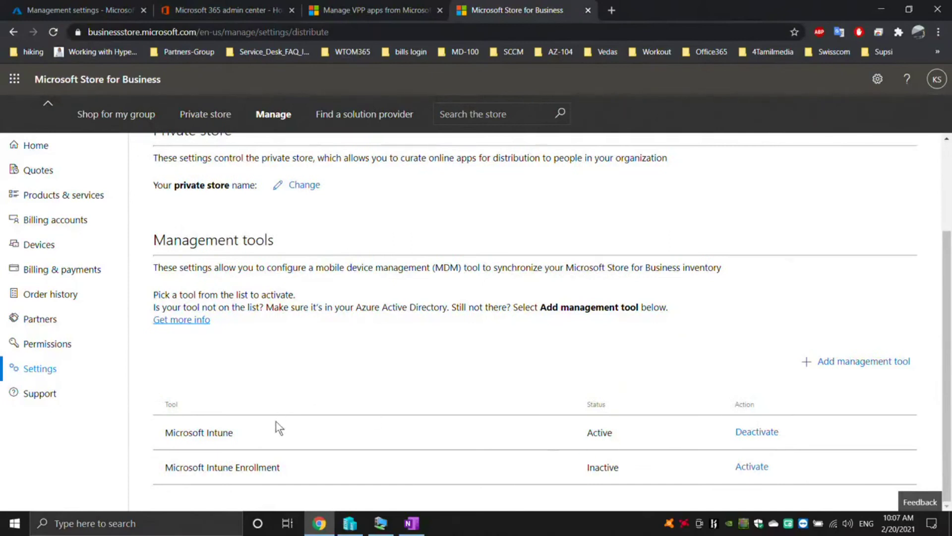
pyautogui.click(750, 469)
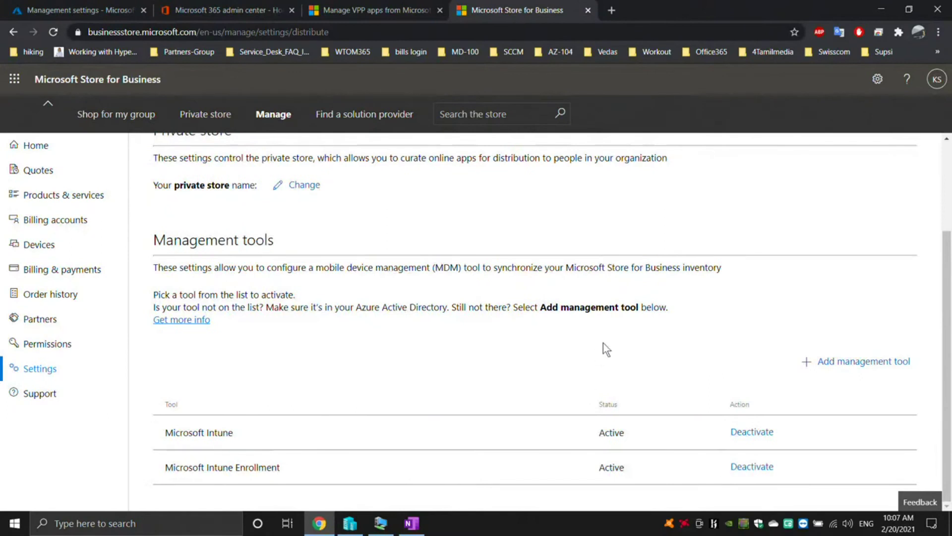
pyautogui.click(105, 7)
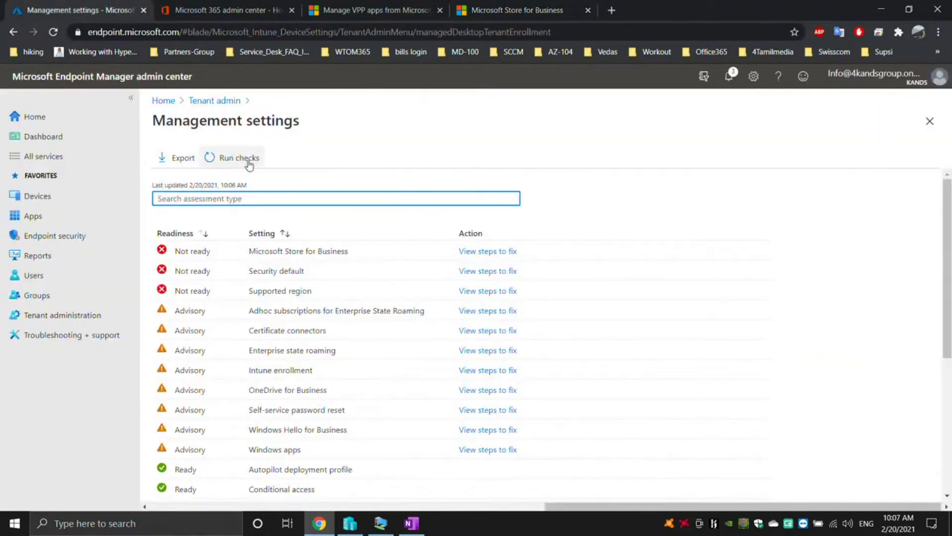